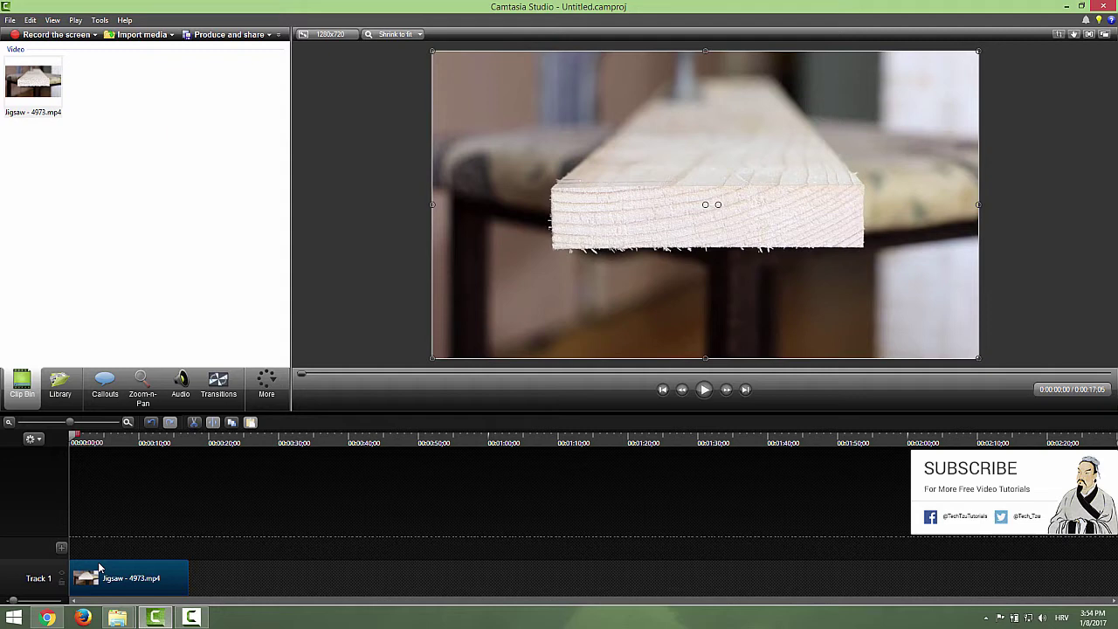
Play the Jigsaw - 4973.mp4 clip on Track 1 to preview the footage
{"action": "left_click", "coordinate": [703, 389]}
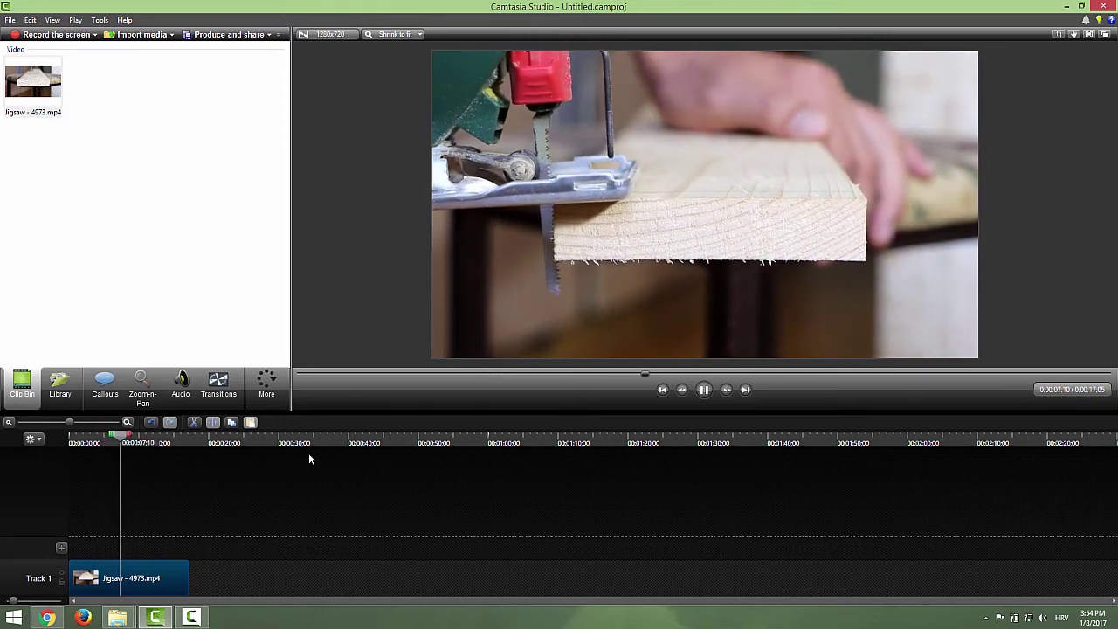
Set the Jigsaw clip to 200% speed, shortening it to 8:17, and preview it
{"action": "left_click", "coordinate": [704, 391]}
{"action": "right_click", "coordinate": [118, 568]}
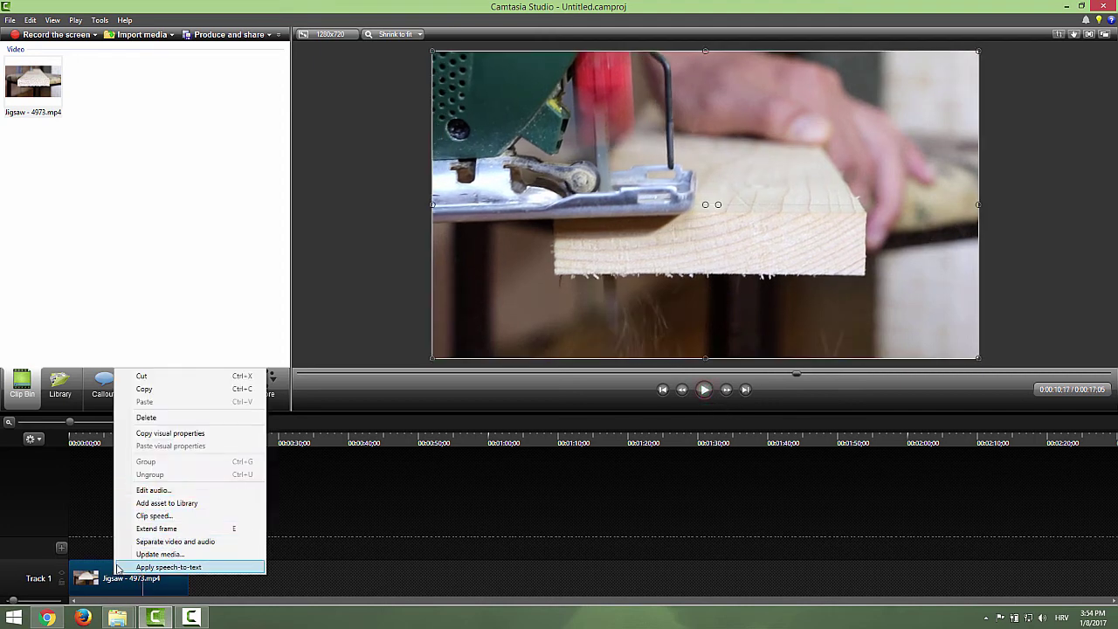
{"action": "left_click", "coordinate": [154, 515]}
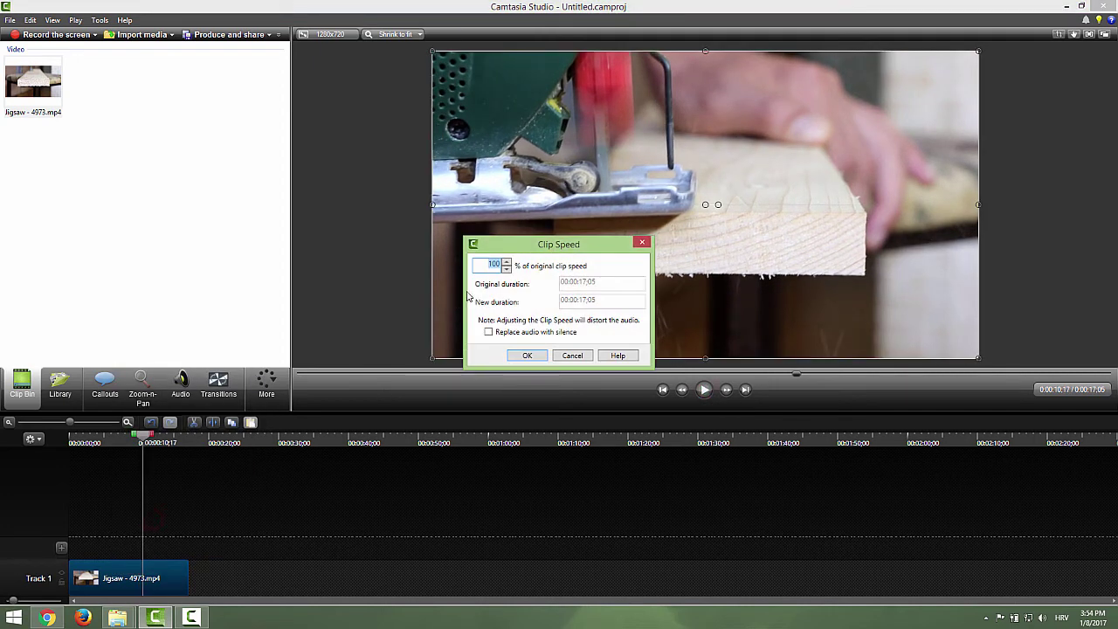
{"action": "type", "text": "200"}
{"action": "left_click", "coordinate": [525, 355]}
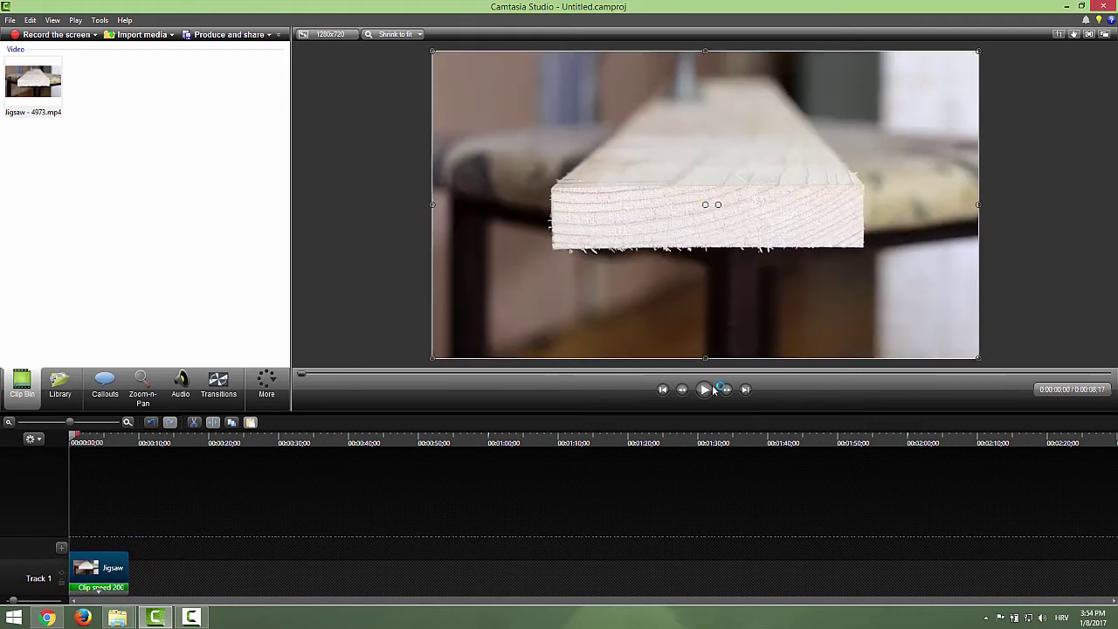
{"action": "left_click", "coordinate": [704, 389]}
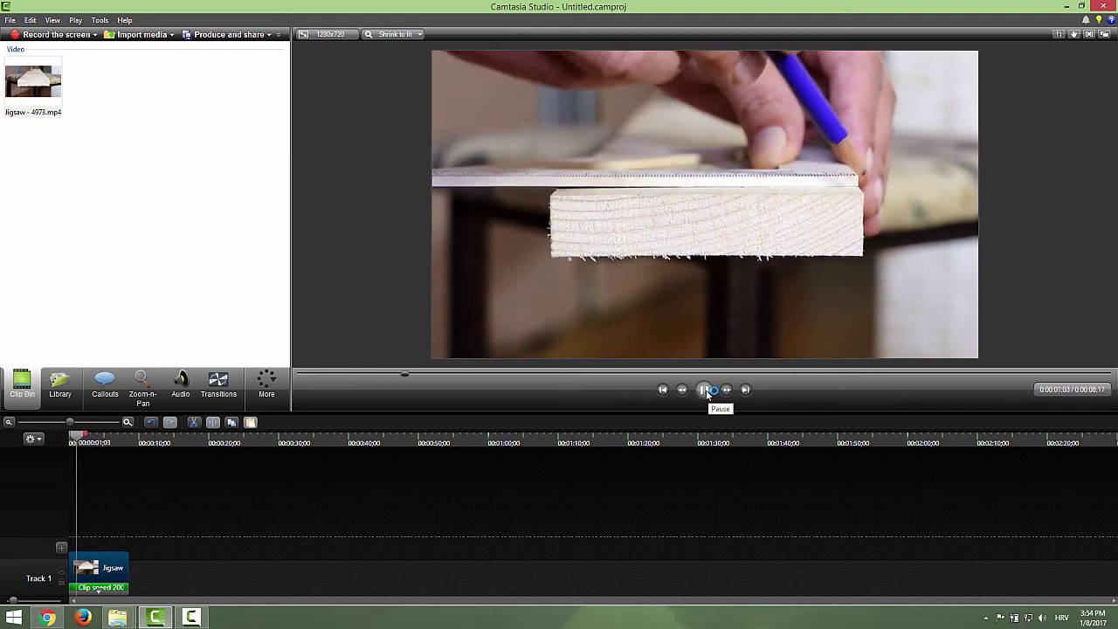
{"action": "left_click", "coordinate": [706, 390]}
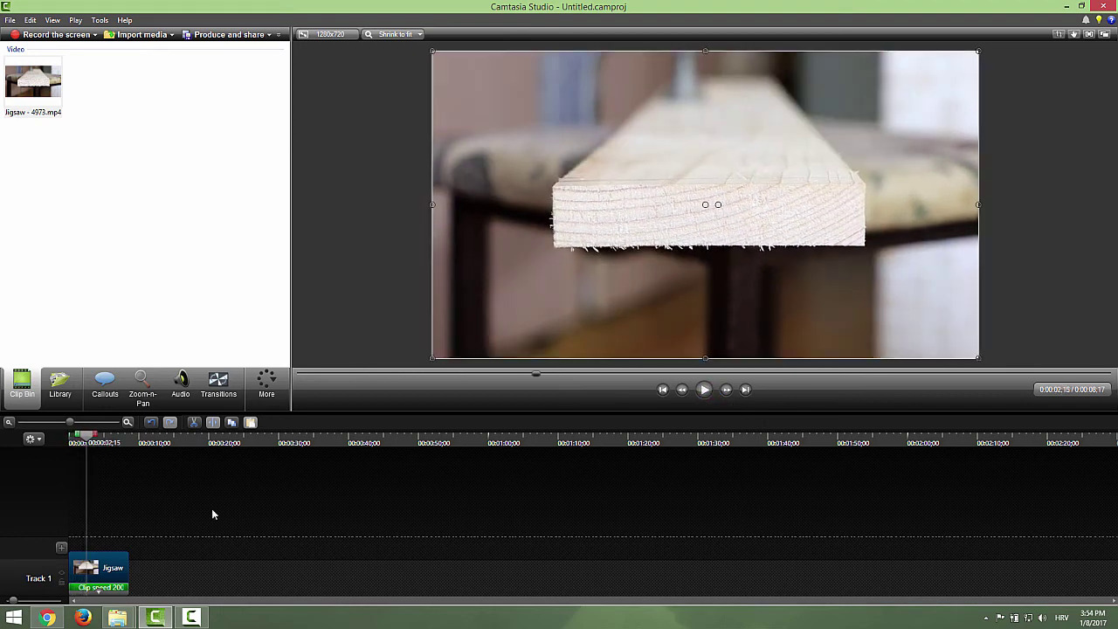
Undo the speed change and split the clip at 0:00:06;08
{"action": "key", "text": "ctrl+z"}
{"action": "left_click_drag", "start_coordinate": [78, 443], "coordinate": [115, 443]}
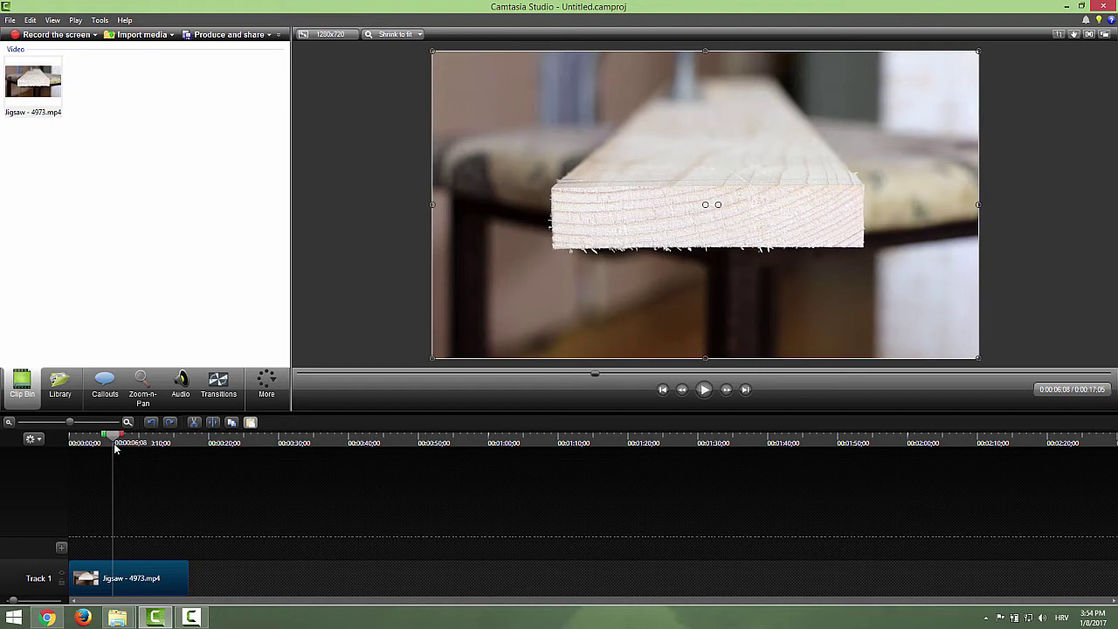
{"action": "left_click", "coordinate": [212, 421]}
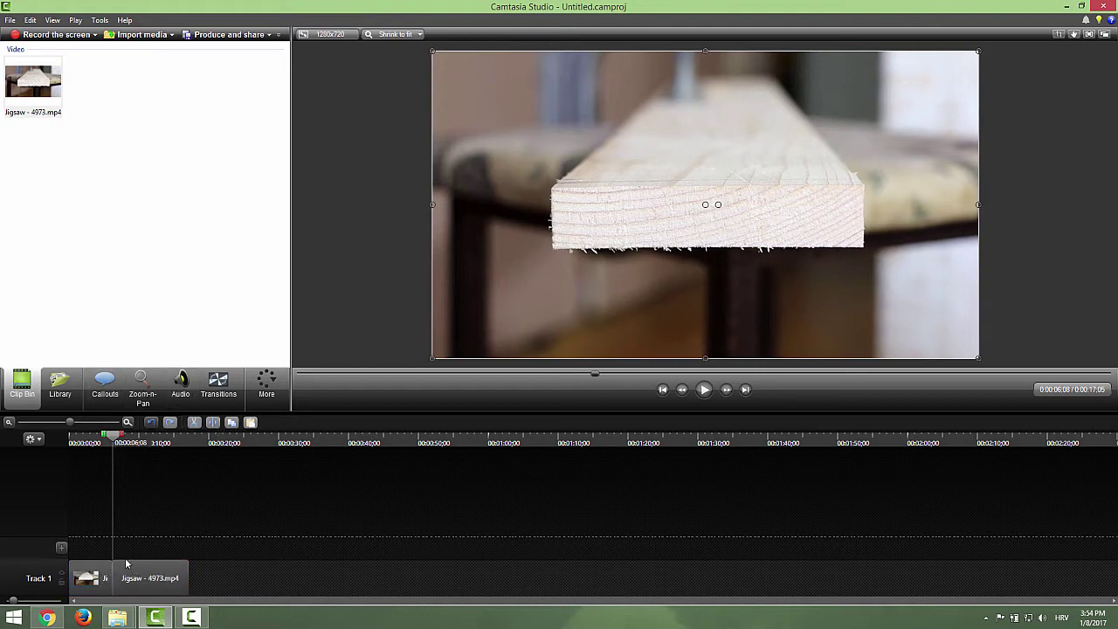
Set the second part of the split clip to 300% speed
{"action": "left_click", "coordinate": [131, 581]}
{"action": "left_click_drag", "start_coordinate": [128, 583], "coordinate": [139, 580]}
{"action": "right_click", "coordinate": [139, 580]}
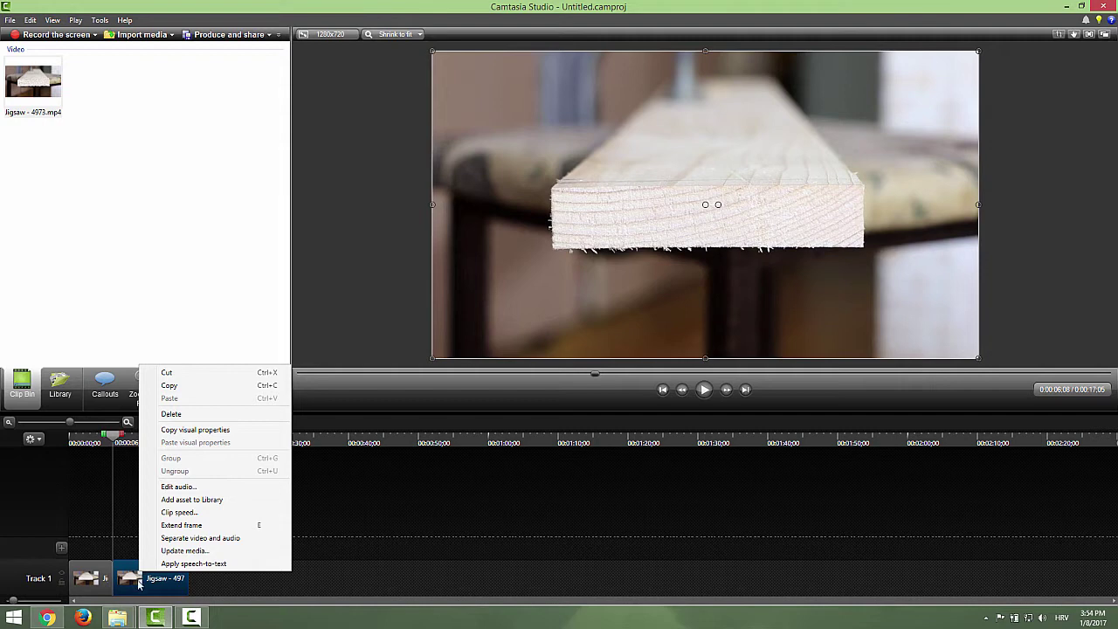
{"action": "left_click", "coordinate": [192, 513]}
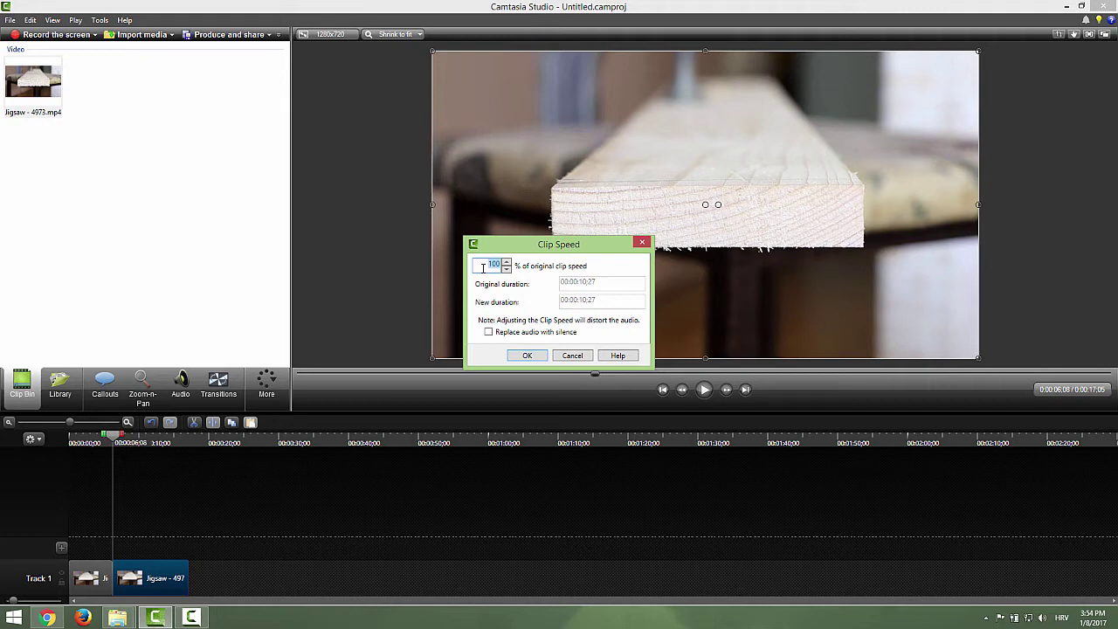
{"action": "type", "text": "300"}
{"action": "left_click", "coordinate": [527, 356]}
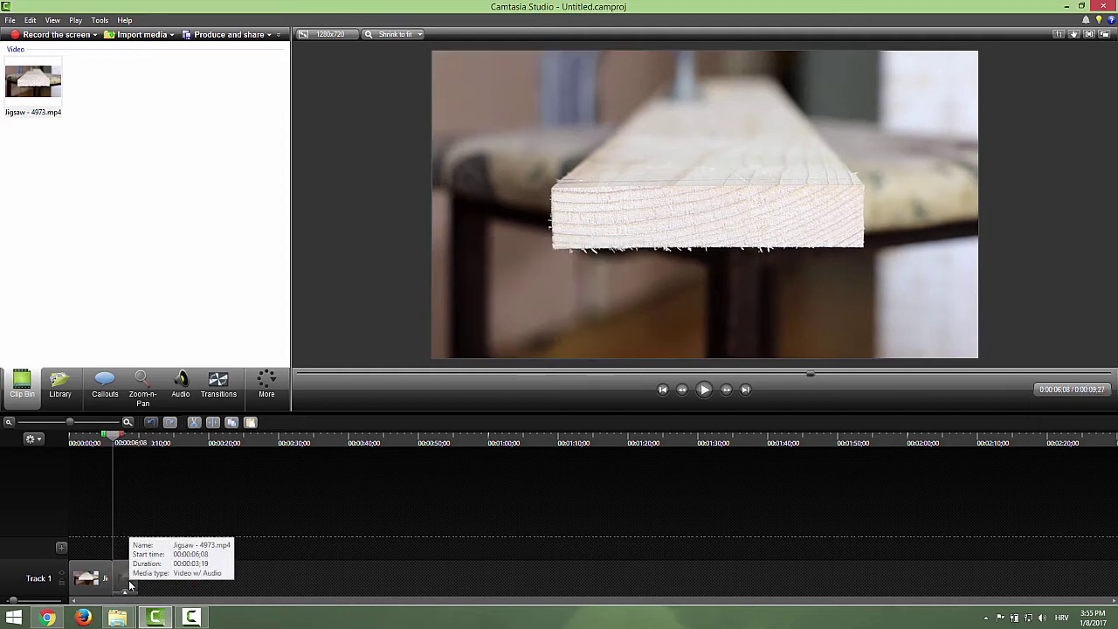
{"action": "key", "text": "ctrl+z"}
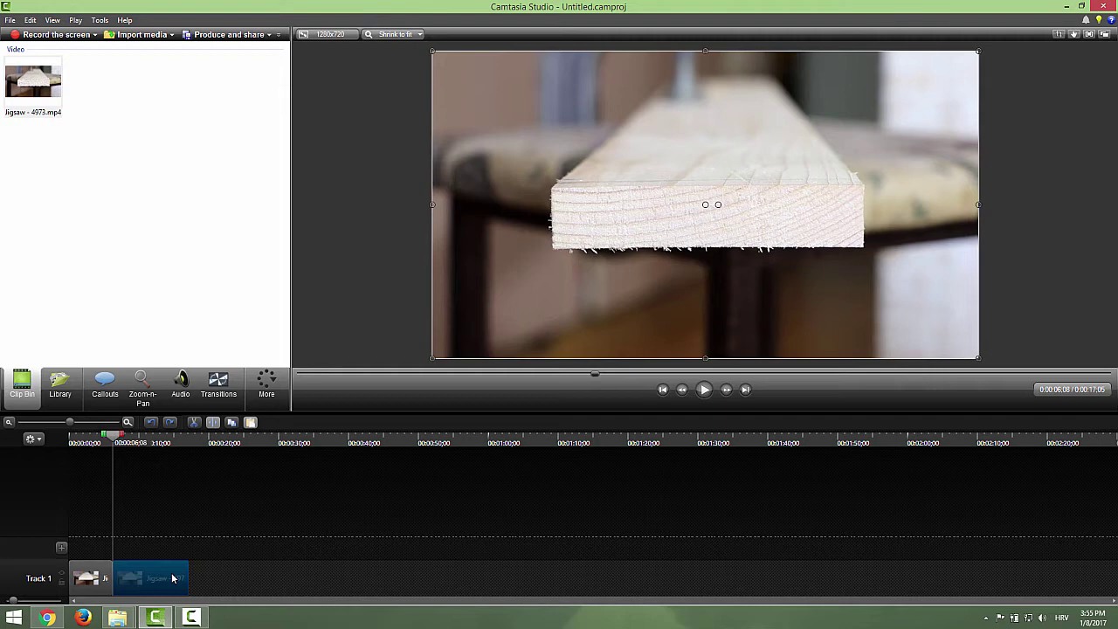
{"action": "key", "text": "ctrl+y"}
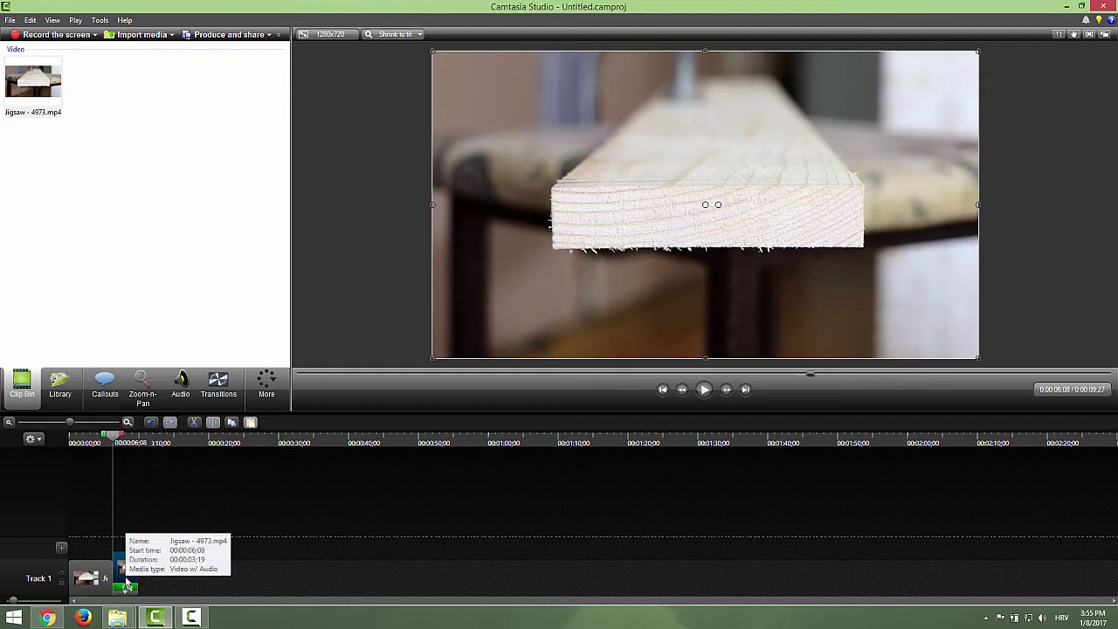
{"action": "left_click", "coordinate": [151, 514]}
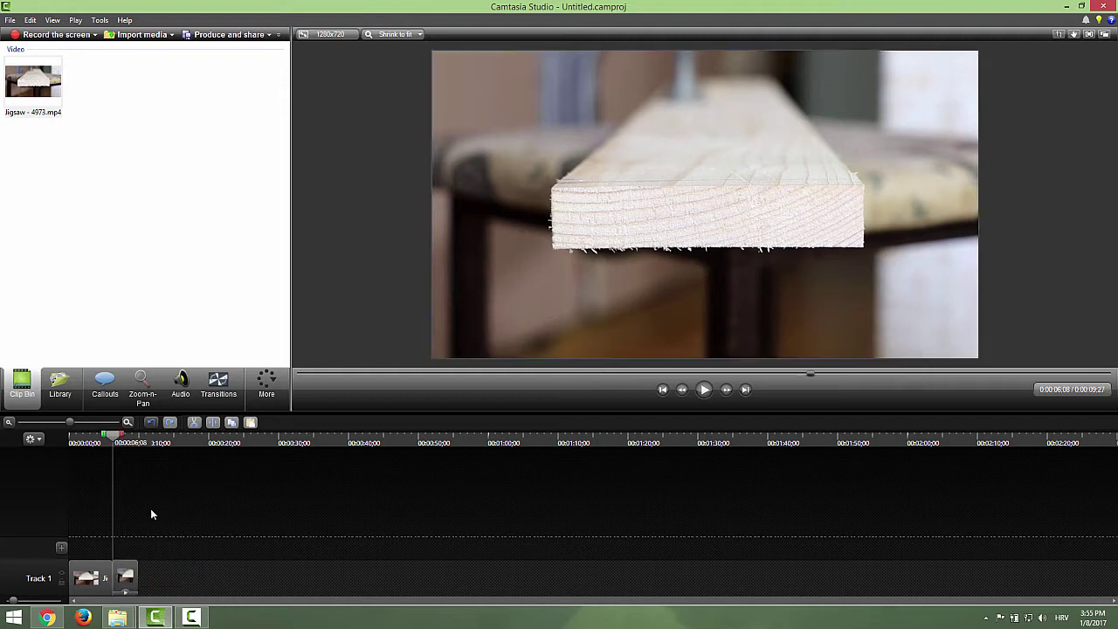
{"action": "left_click", "coordinate": [102, 442]}
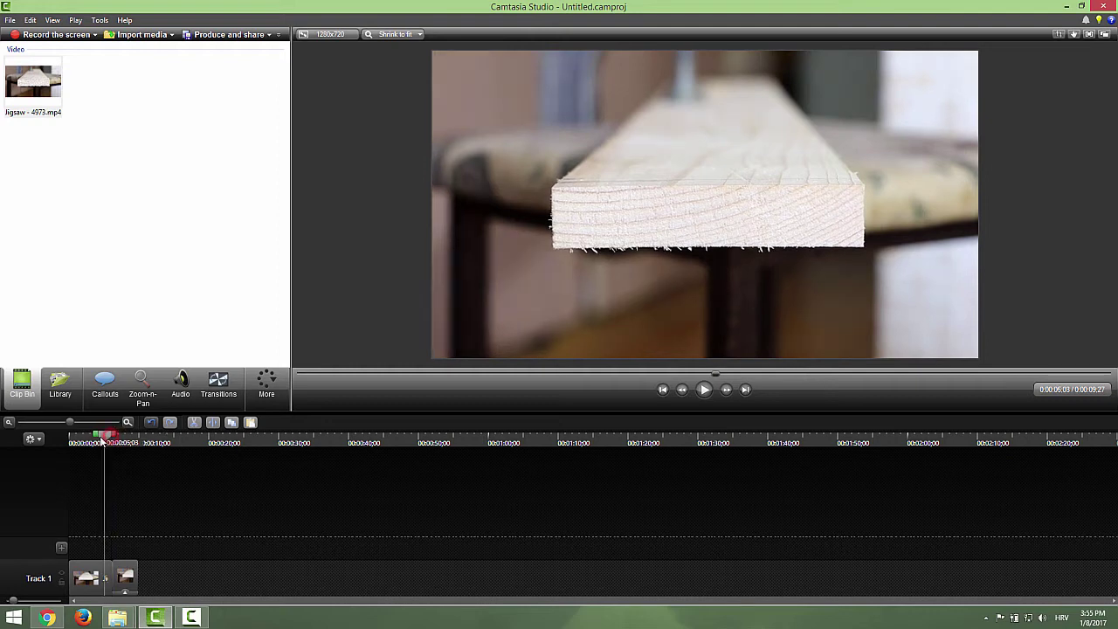
{"action": "left_click", "coordinate": [704, 389]}
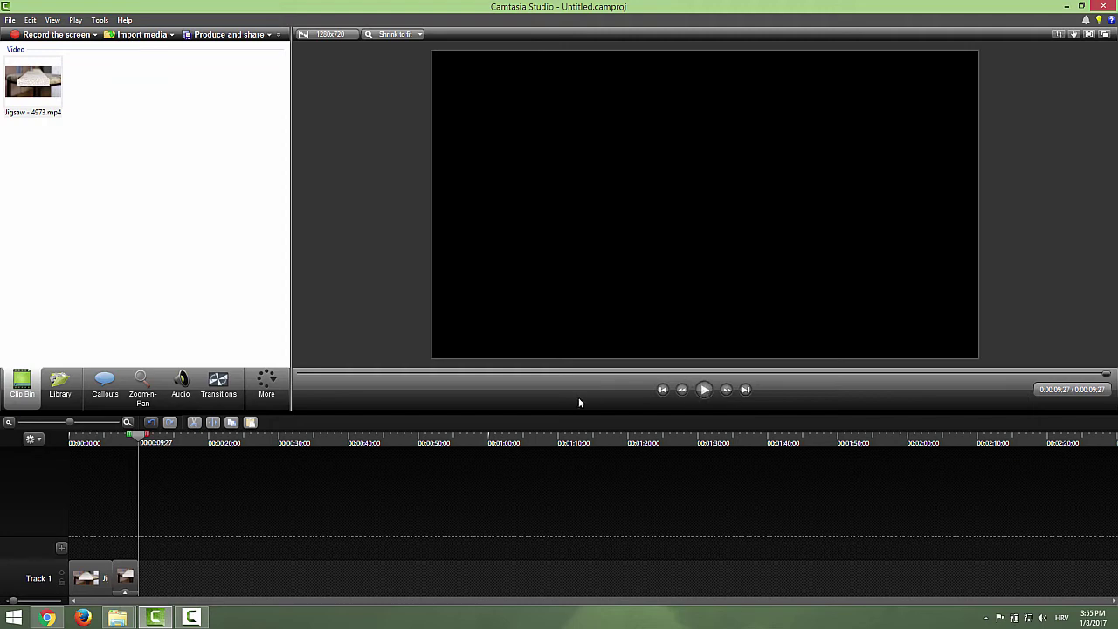
Paste another Jigsaw piece and rearrange the clips into three pieces on Track 1
{"action": "key", "text": "ctrl+v"}
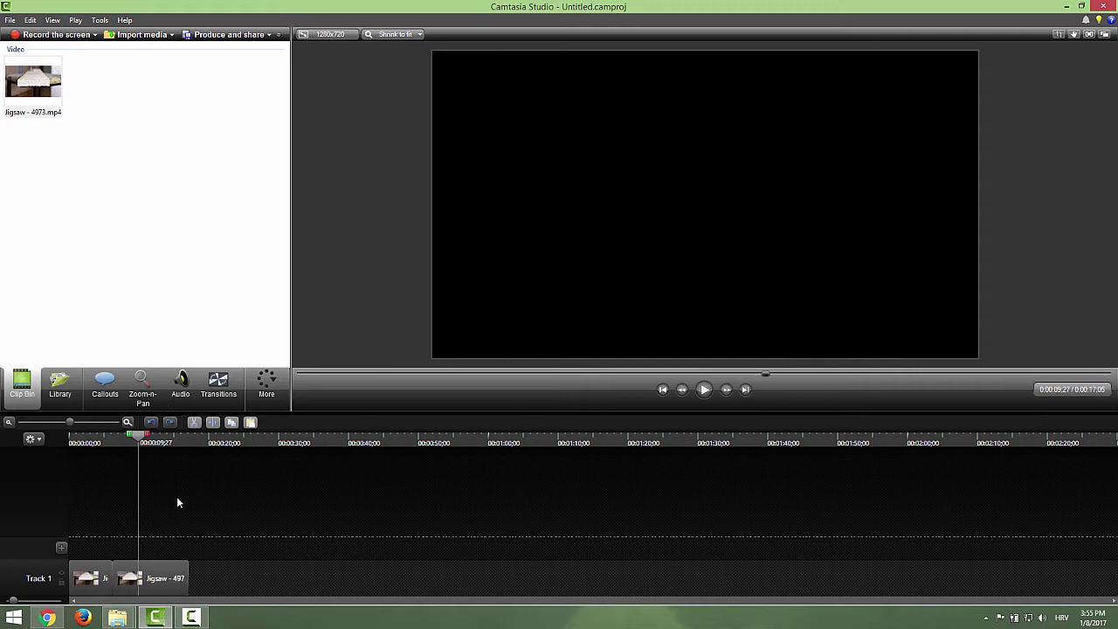
{"action": "left_click", "coordinate": [93, 583]}
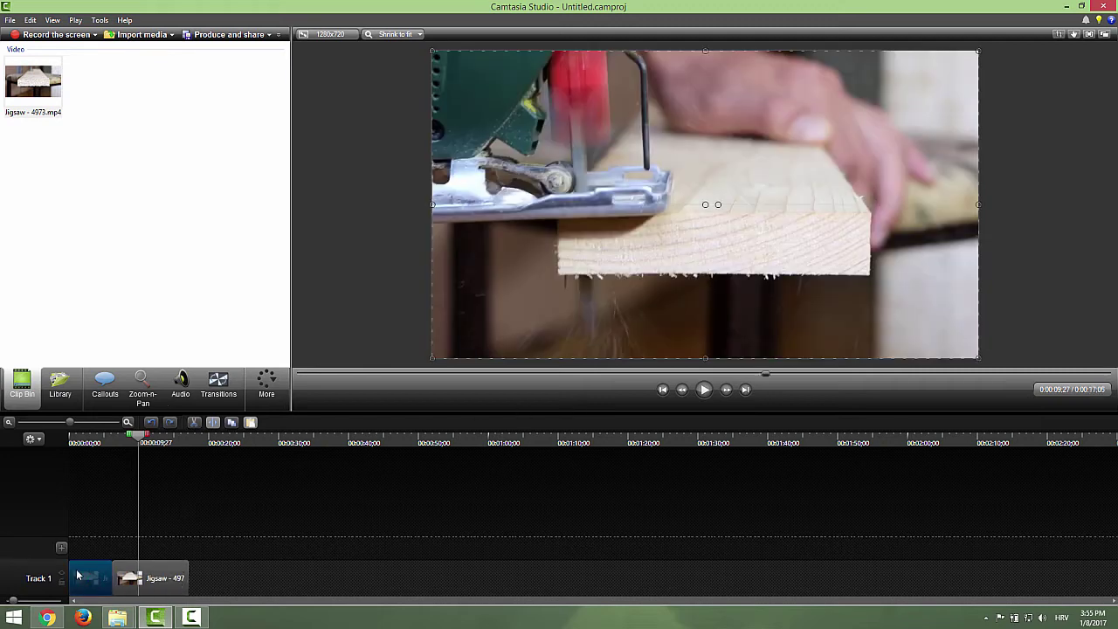
{"action": "left_click_drag", "start_coordinate": [93, 583], "coordinate": [209, 578]}
{"action": "left_click_drag", "start_coordinate": [90, 582], "coordinate": [158, 590]}
Try setting the middle clip to 50% speed and dismiss the resulting error
{"action": "right_click", "coordinate": [158, 589]}
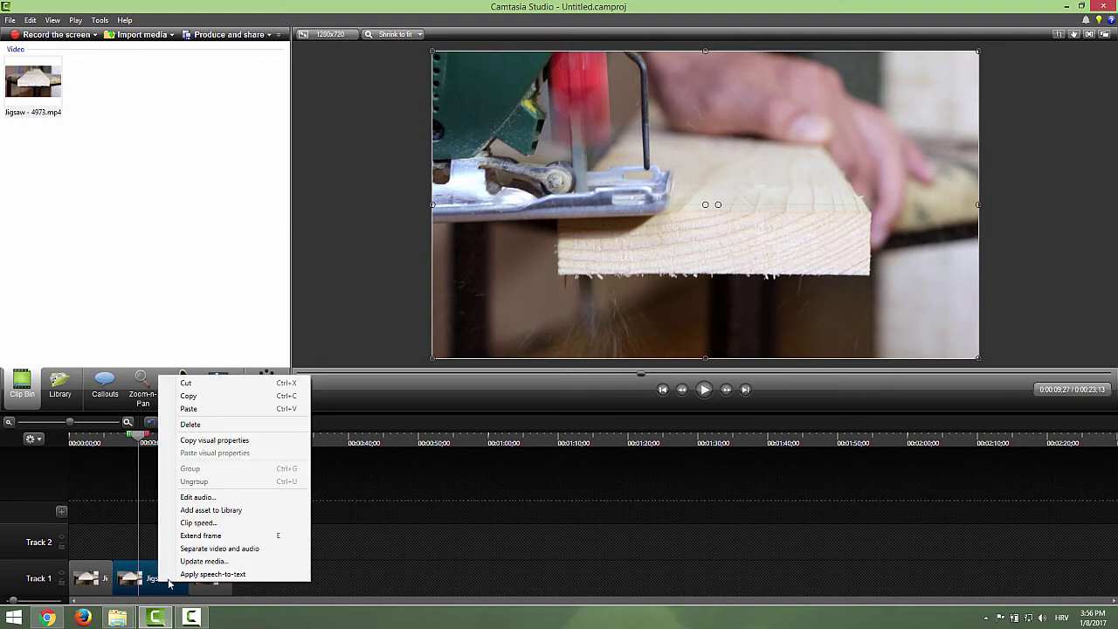
{"action": "left_click", "coordinate": [198, 525]}
{"action": "type", "text": "50"}
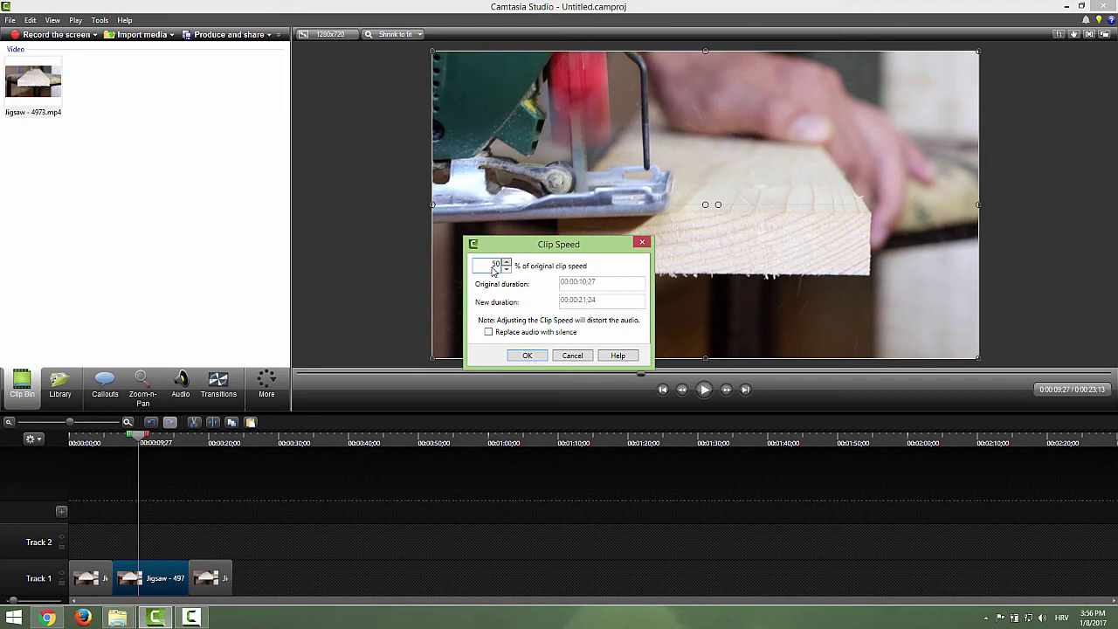
{"action": "key", "text": "Return"}
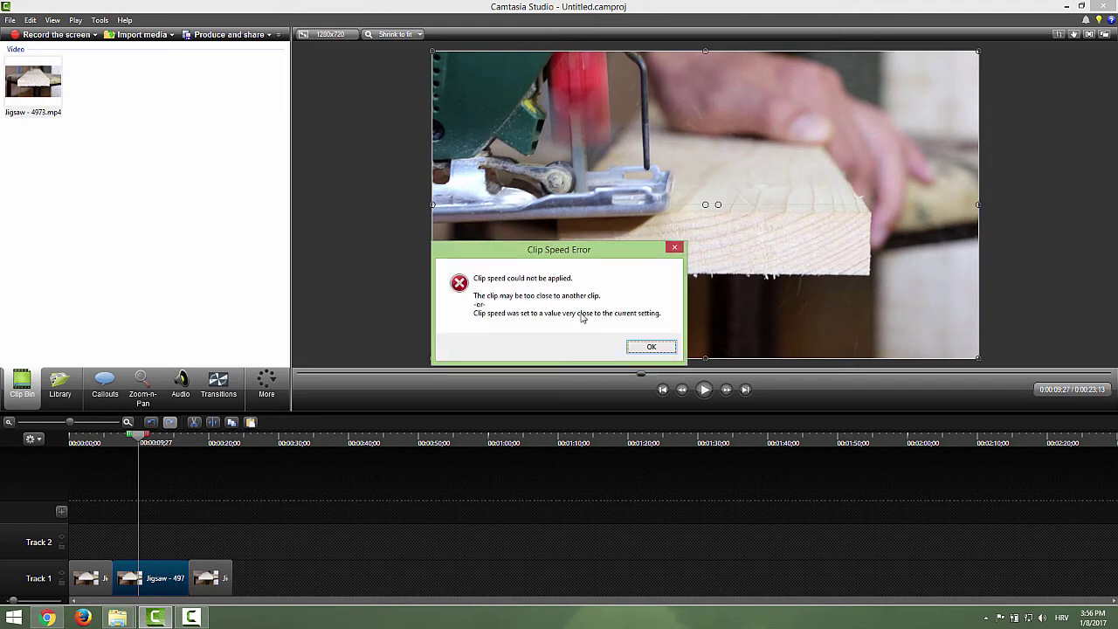
{"action": "left_click", "coordinate": [646, 348]}
Move the last Jigsaw clip further right to leave room after the middle clip
{"action": "left_click_drag", "start_coordinate": [212, 578], "coordinate": [347, 578]}
{"action": "left_click", "coordinate": [135, 583]}
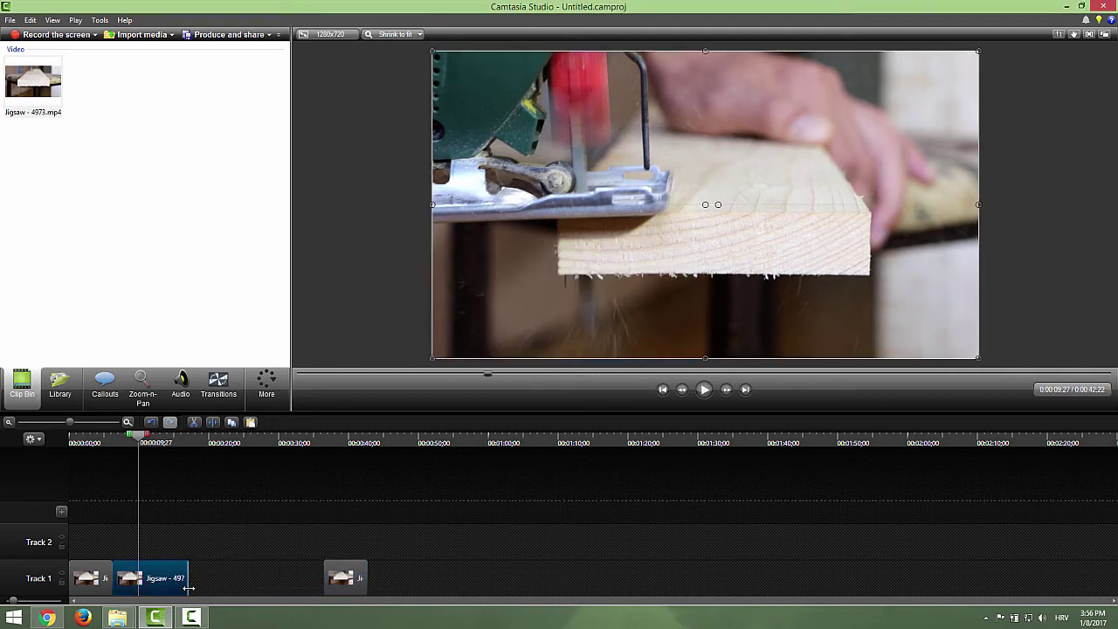
{"action": "left_click_drag", "start_coordinate": [171, 589], "coordinate": [171, 590]}
{"action": "left_click_drag", "start_coordinate": [349, 584], "coordinate": [394, 589]}
Set the middle Jigsaw clip to 50% speed
{"action": "right_click", "coordinate": [159, 586]}
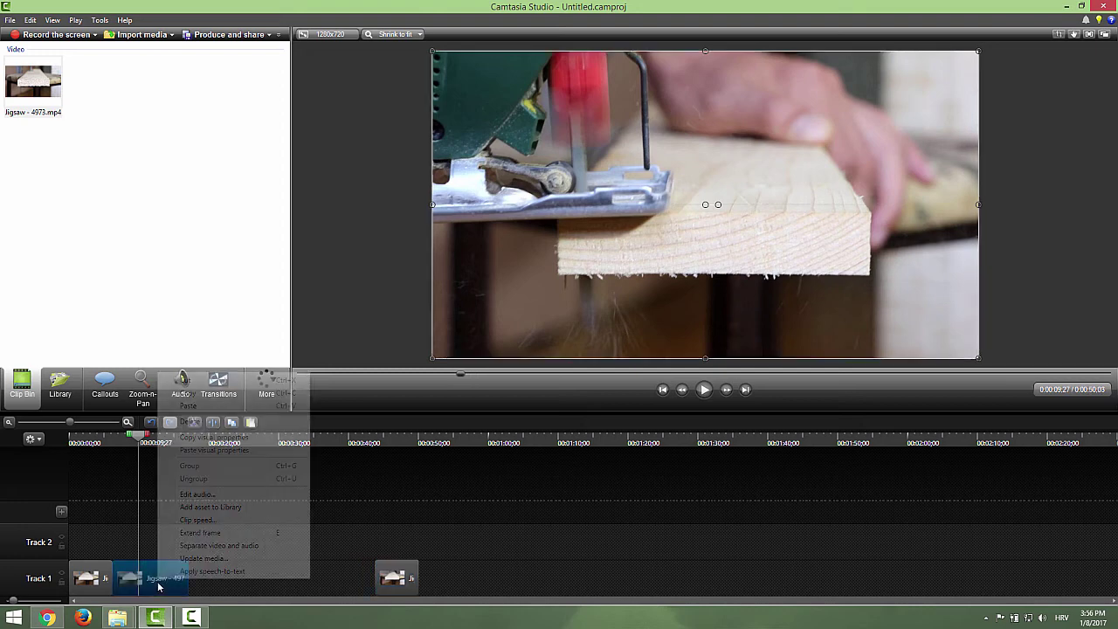
{"action": "left_click", "coordinate": [197, 520]}
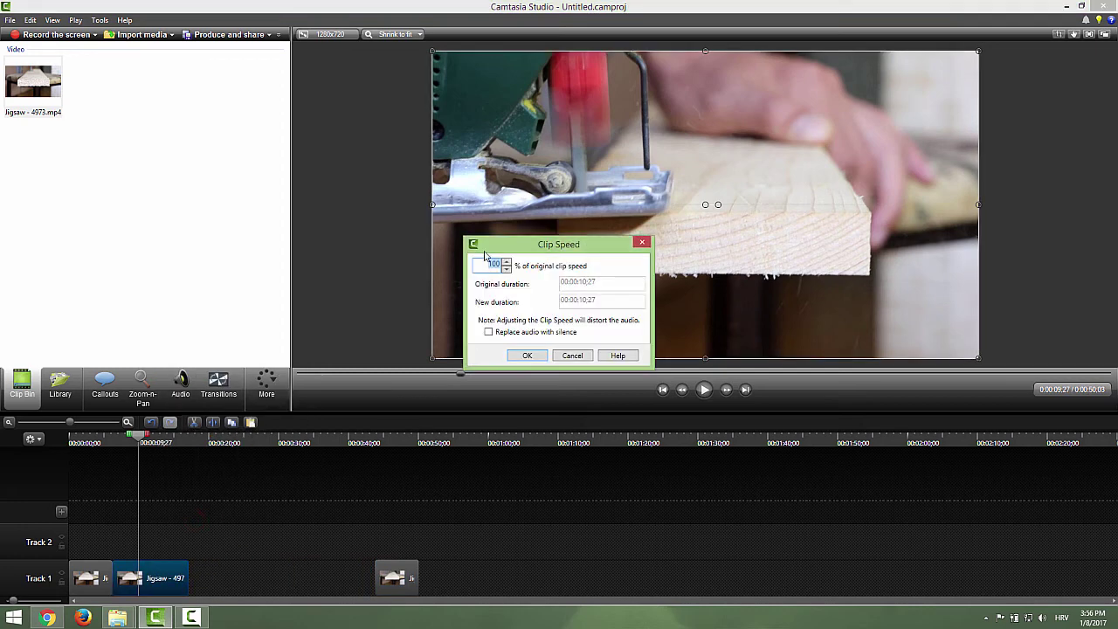
{"action": "type", "text": "50"}
{"action": "key", "text": "Return"}
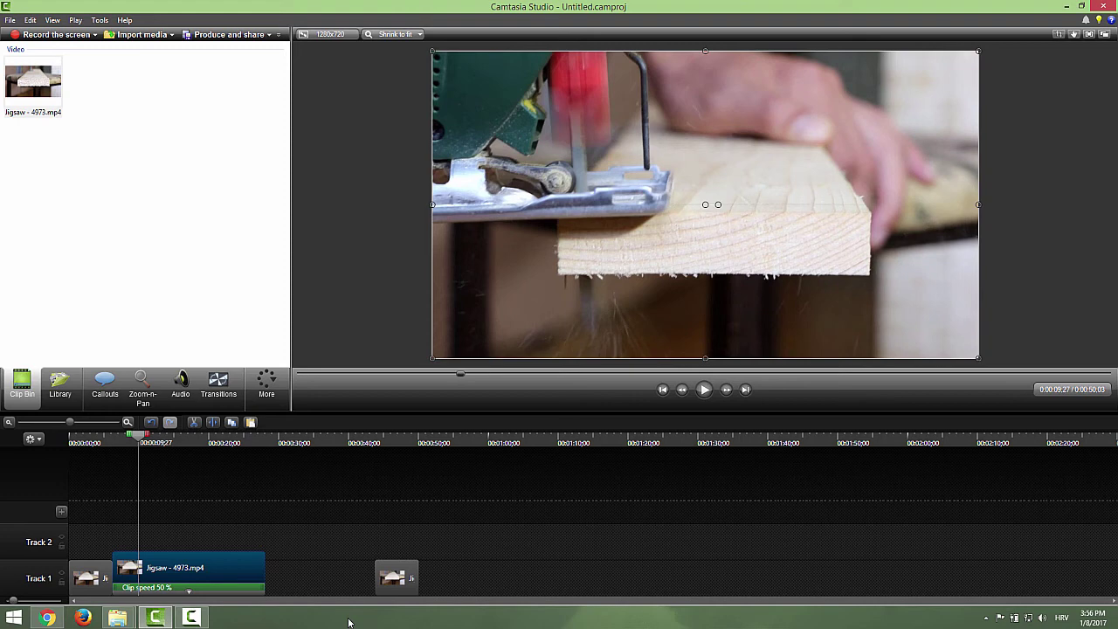
Place the last clip right after the slowed clip and play back from 0:00:26:00
{"action": "left_click_drag", "start_coordinate": [388, 583], "coordinate": [281, 578]}
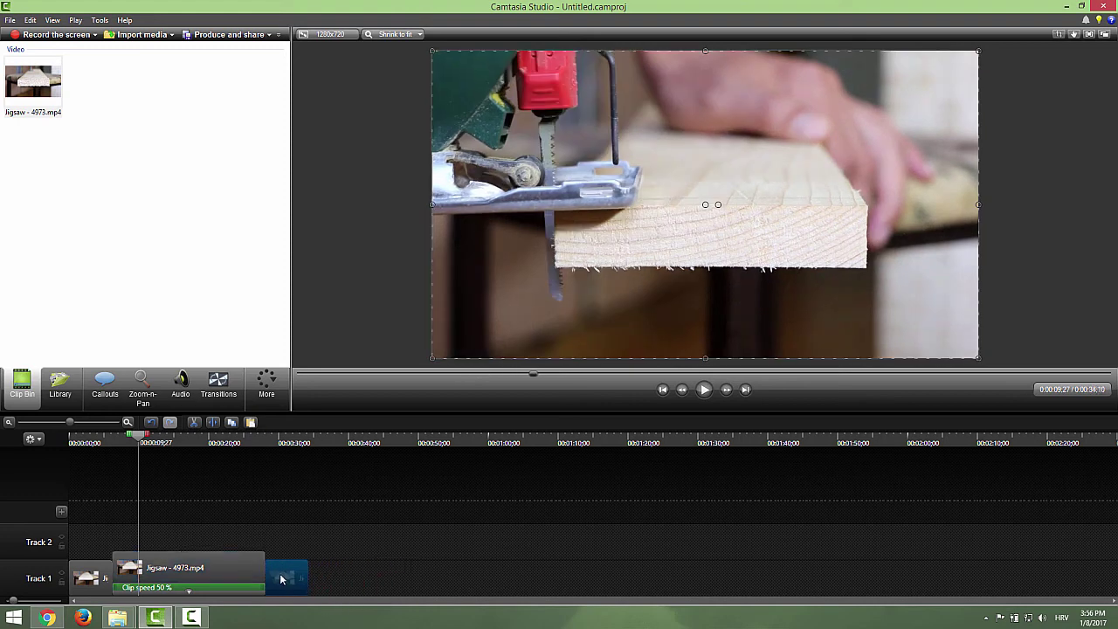
{"action": "left_click", "coordinate": [249, 440]}
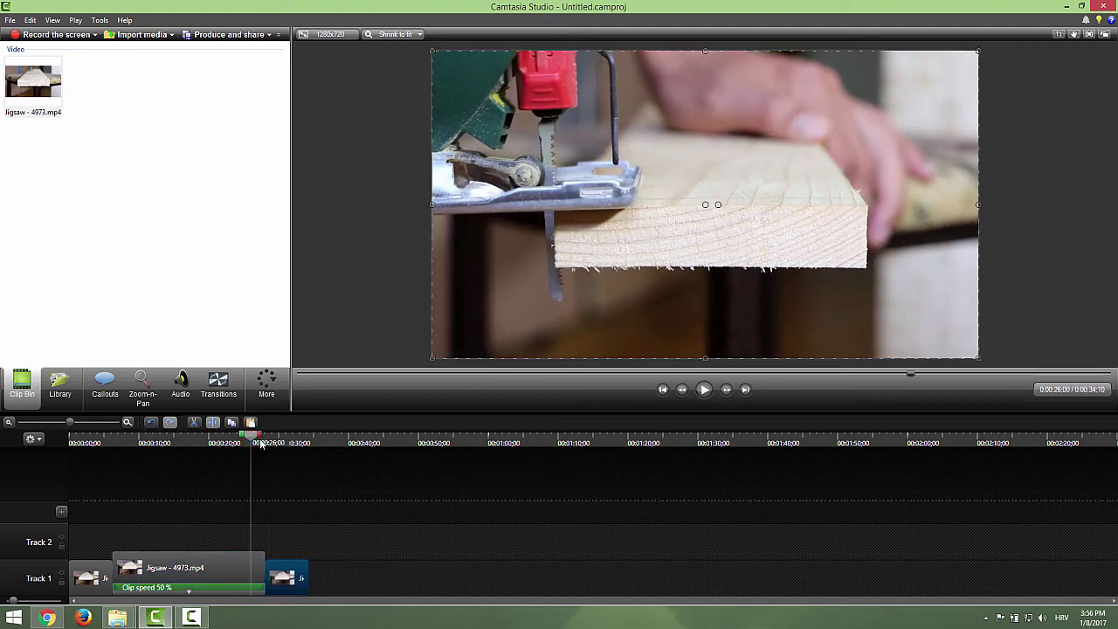
{"action": "left_click", "coordinate": [704, 390]}
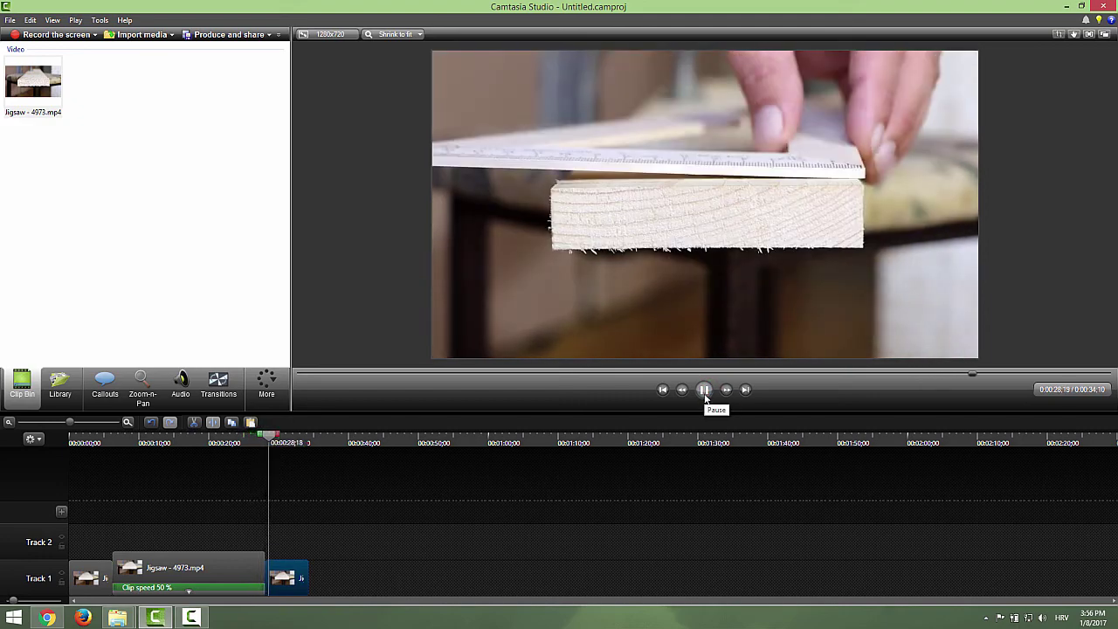
{"action": "left_click", "coordinate": [704, 395]}
{"action": "right_click", "coordinate": [211, 560]}
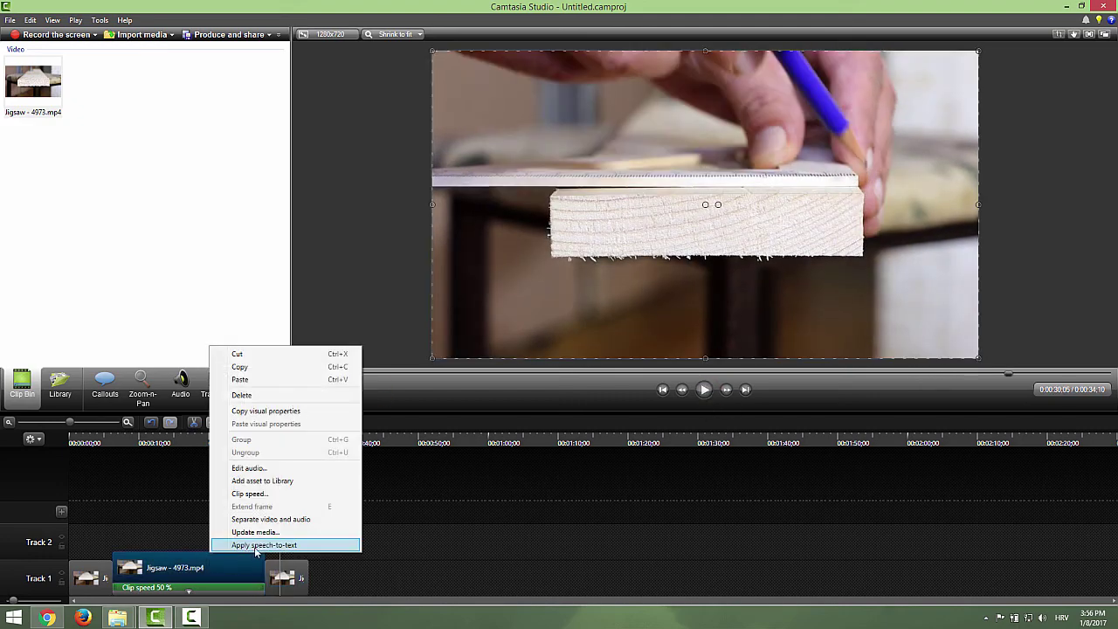
{"action": "left_click", "coordinate": [249, 493]}
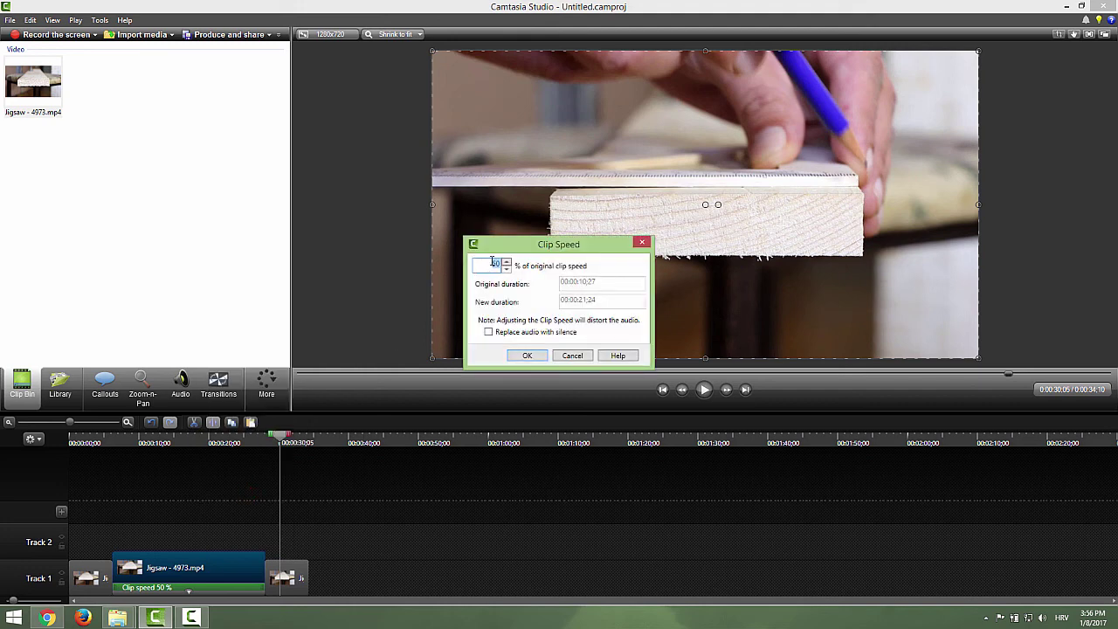
{"action": "type", "text": "20"}
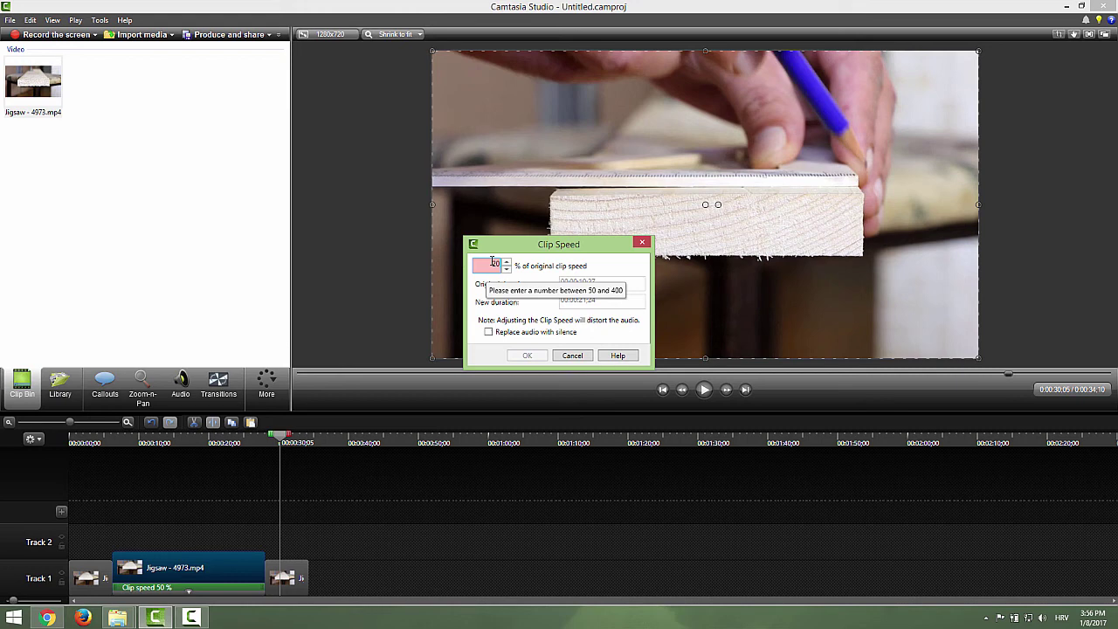
{"action": "left_click", "coordinate": [547, 285]}
{"action": "left_click", "coordinate": [510, 336]}
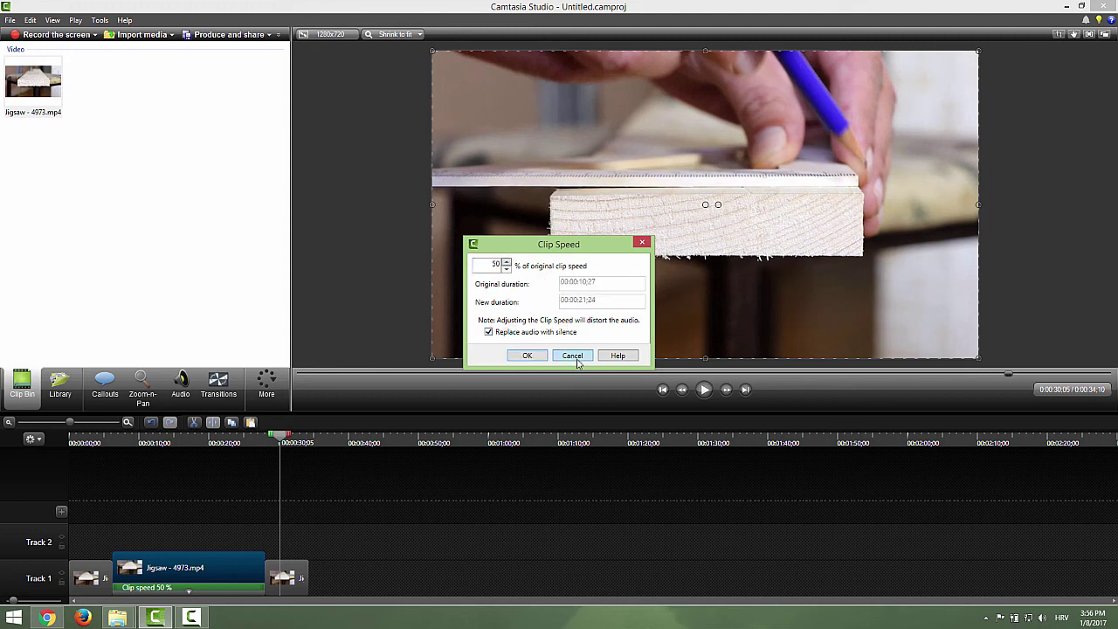
{"action": "left_click", "coordinate": [574, 357]}
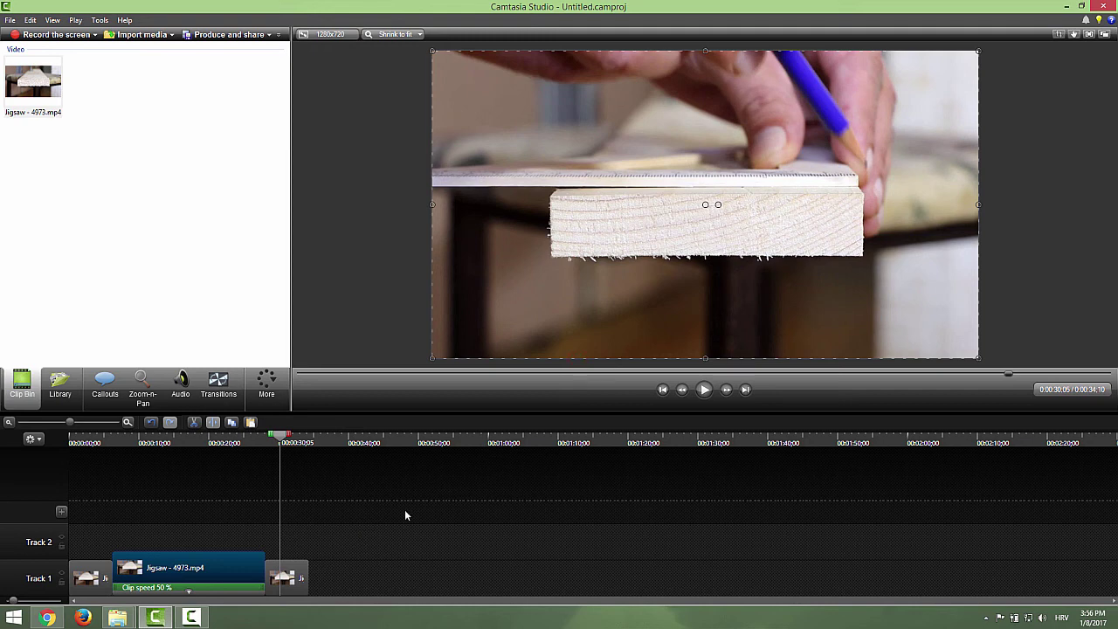